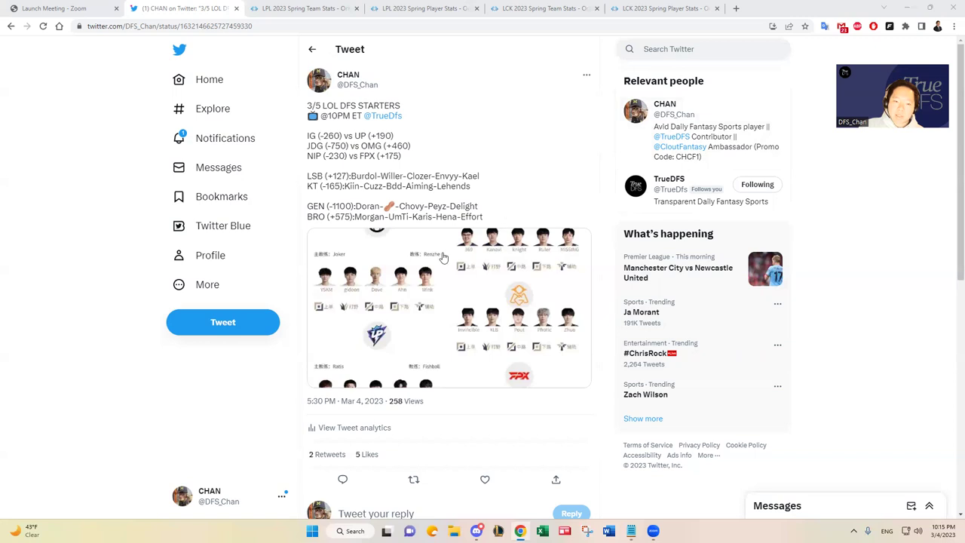
left_click(365, 291)
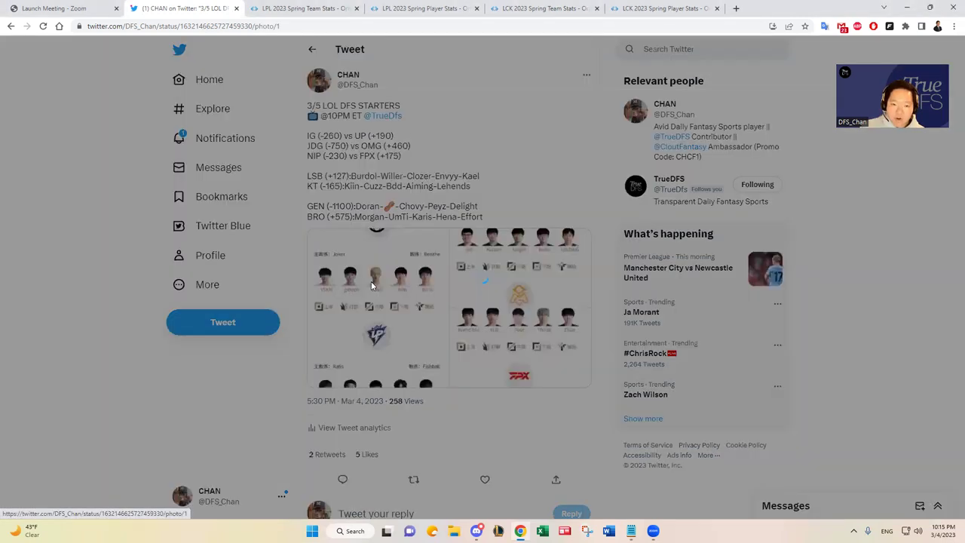
left_click(658, 259)
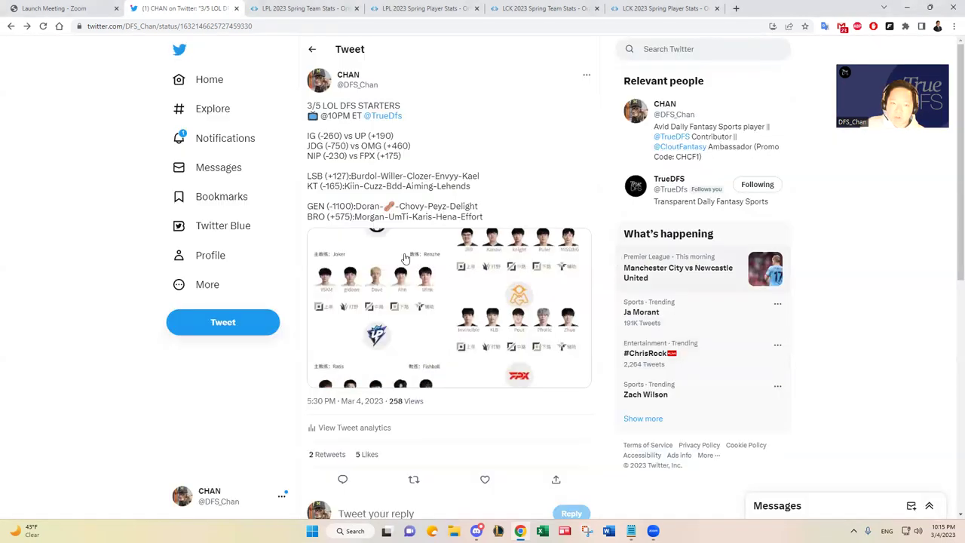
left_click_drag(303, 138, 397, 136)
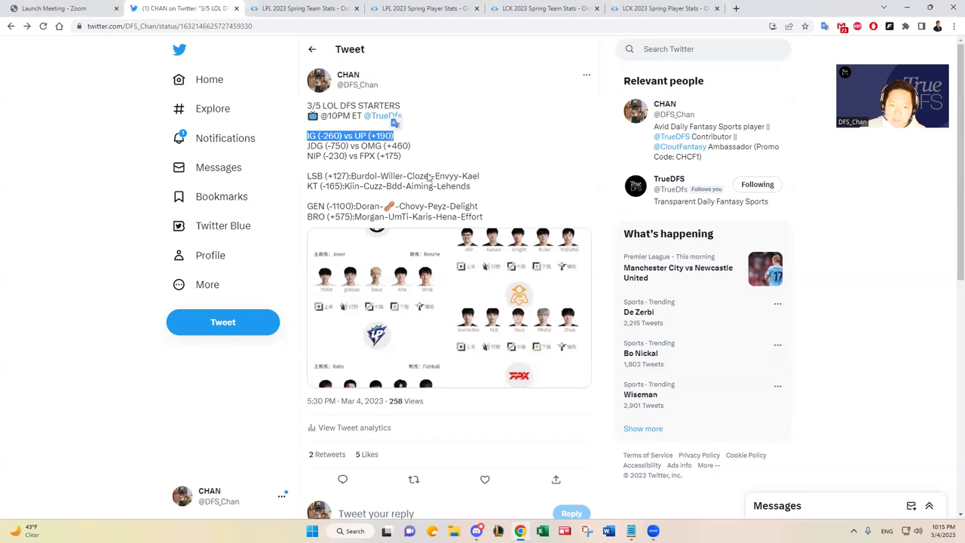
left_click(377, 297)
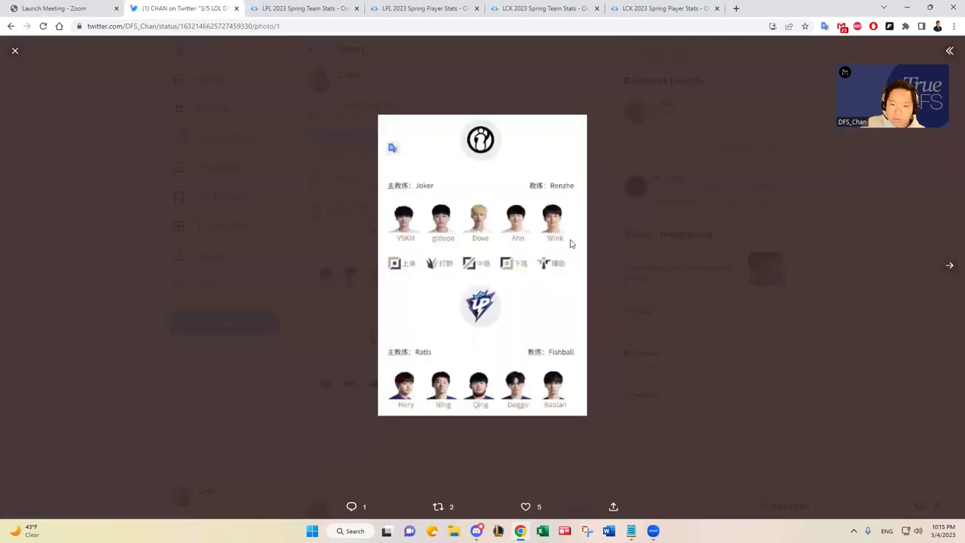
left_click(680, 246)
left_click(362, 300)
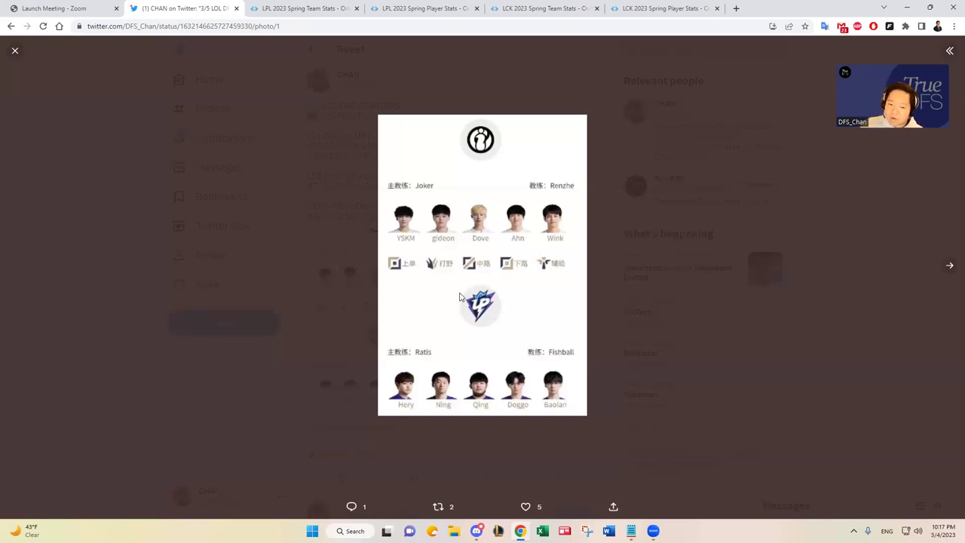
left_click(671, 264)
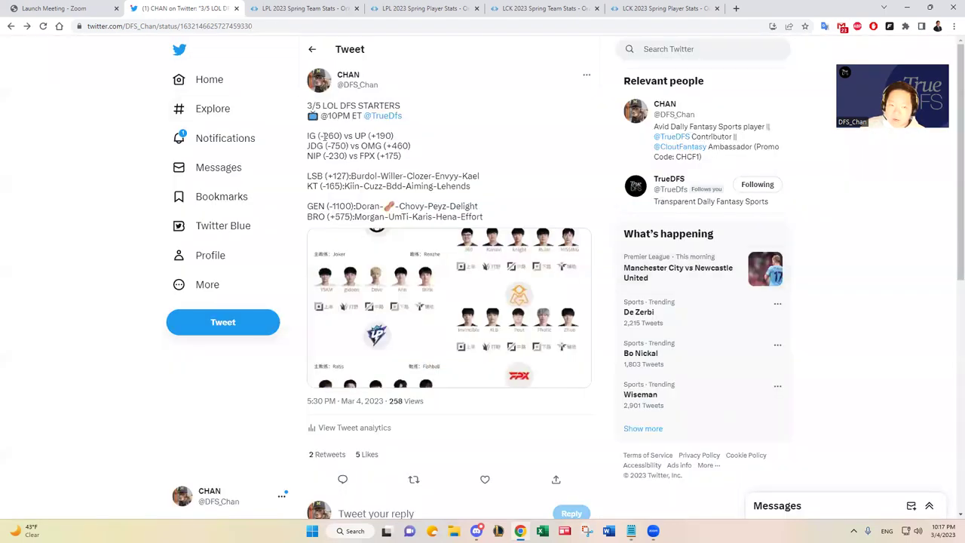
Check IG's -260 odds in the tweet, then bring the Notepad notes forward at the IG vs UP block.
left_click_drag(321, 136, 341, 136)
left_click(341, 136)
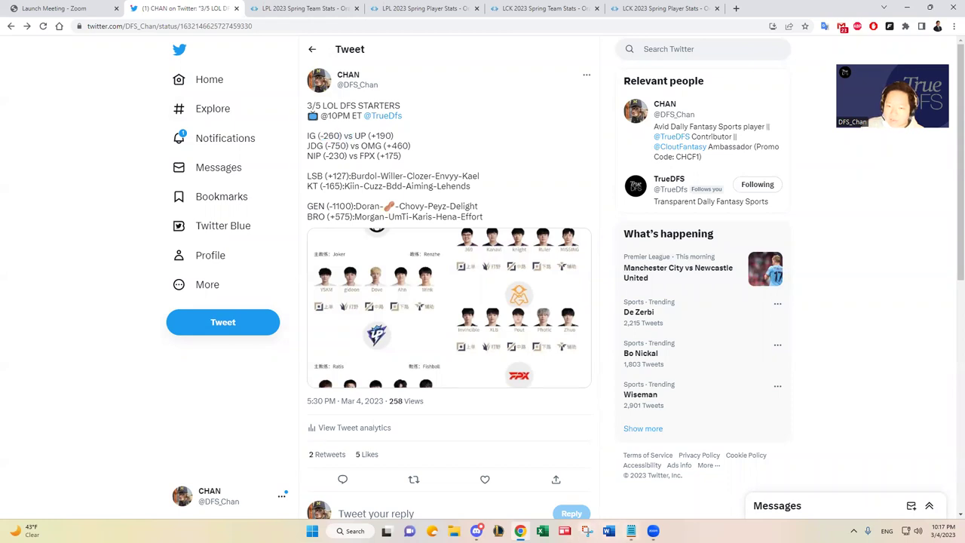
left_click(631, 531)
left_click(788, 65)
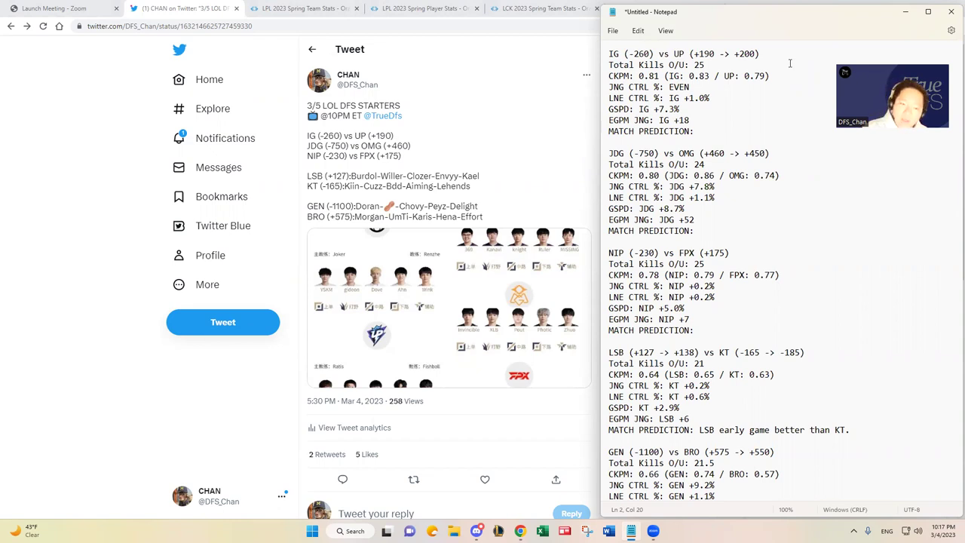
left_click(388, 320)
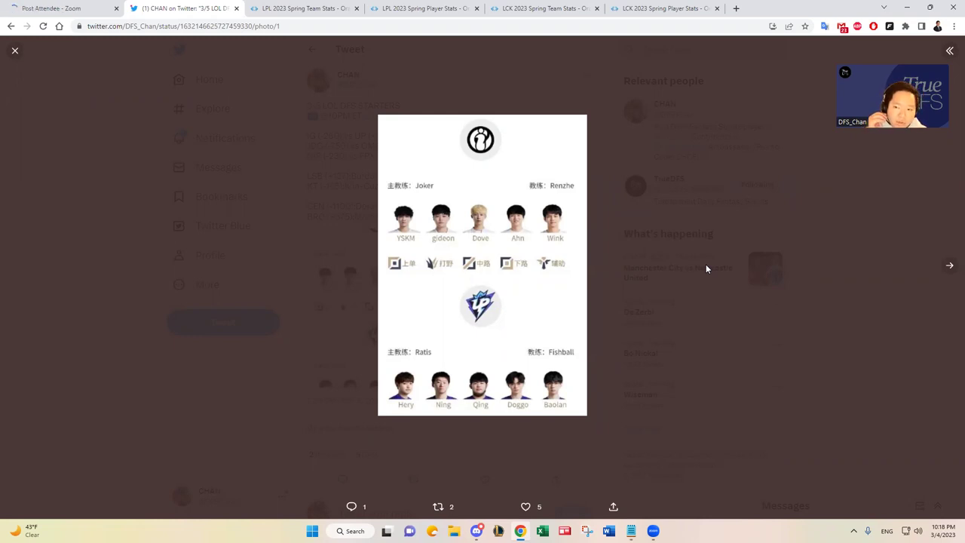
left_click(706, 268)
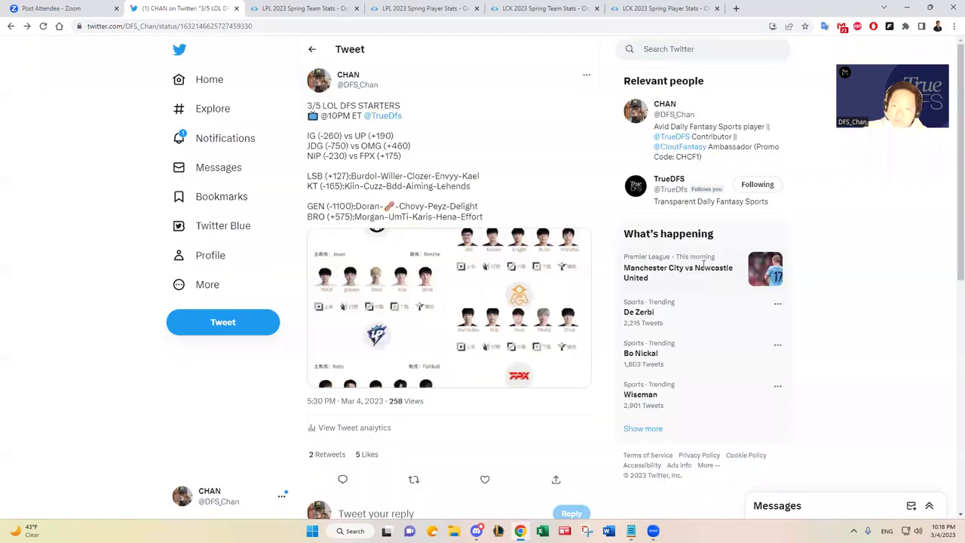
key("alt+Tab")
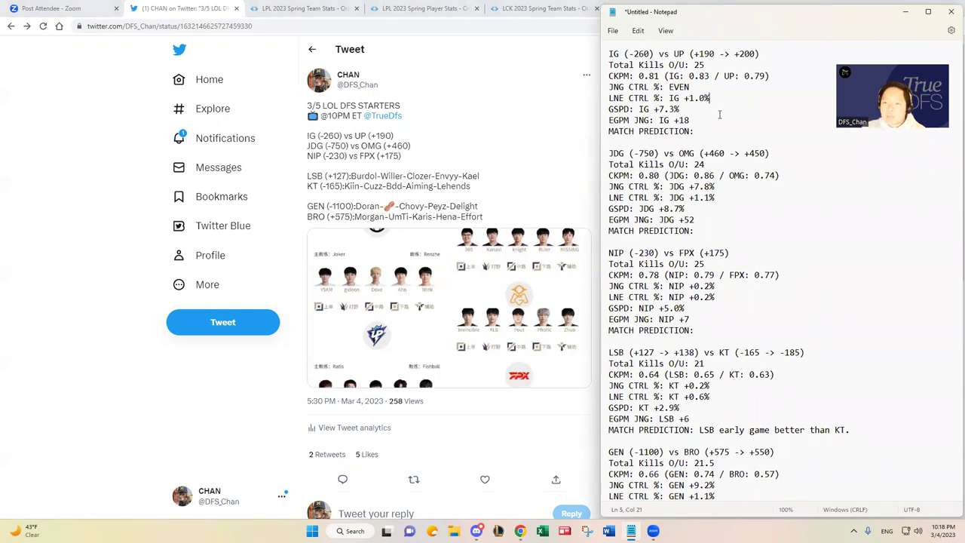
Write the IG vs UP prediction: IG should win 2-1, but a closer game than people think.
left_click(726, 133)
type("IG should win 2-1")
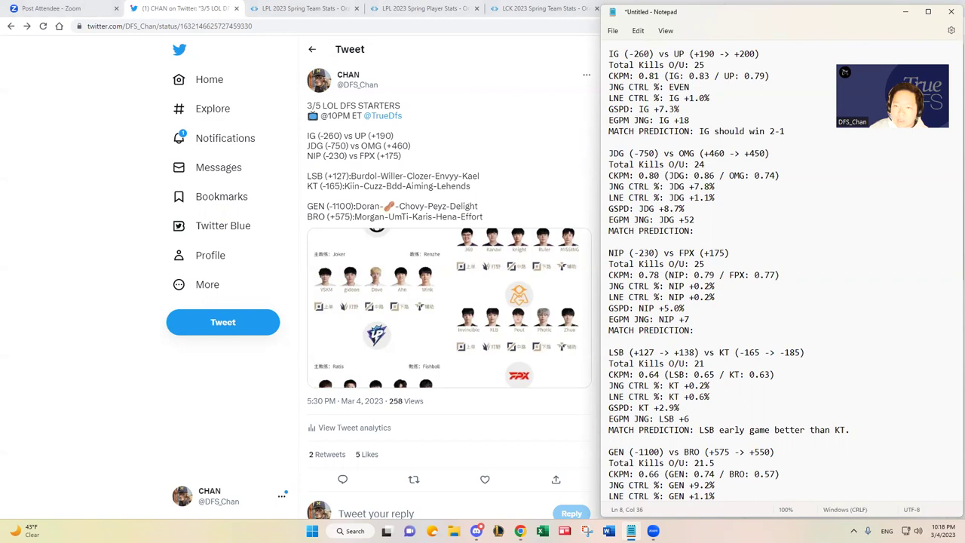
type(", but I think it")
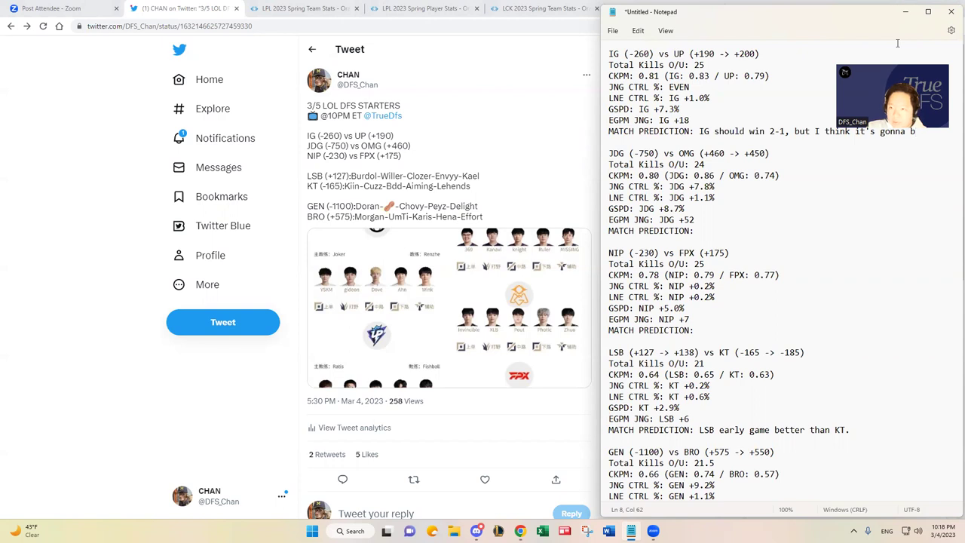
type("'s gonna b")
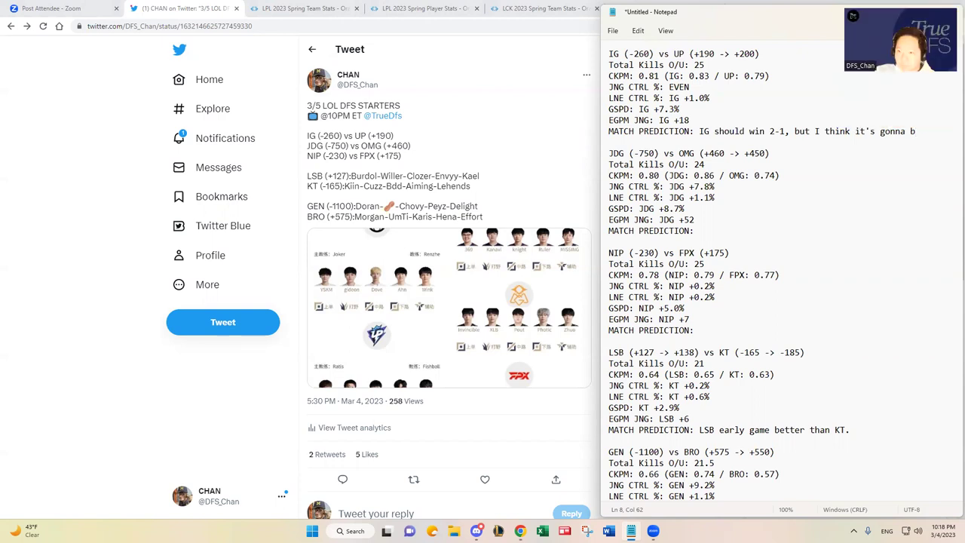
type("e a close")
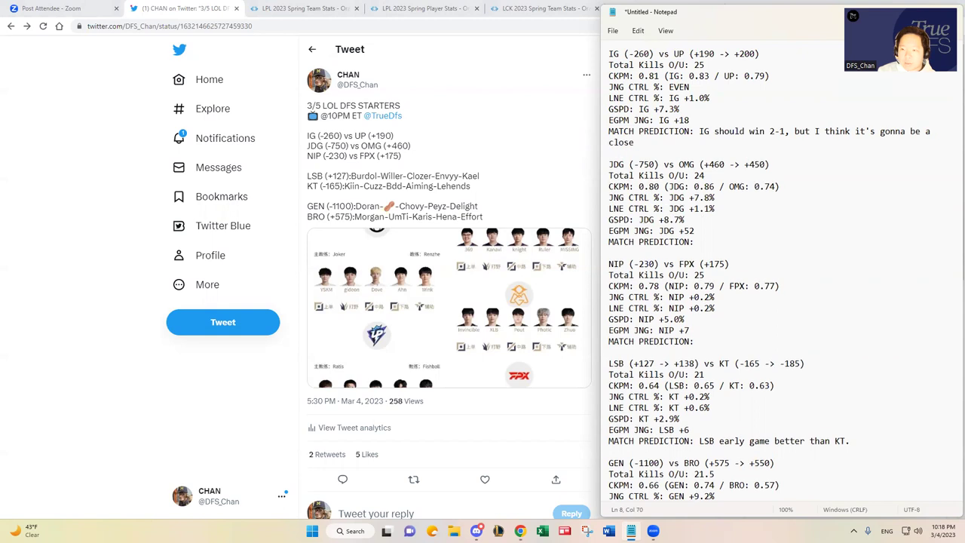
type("r game than people think. Metrics show that UP can put up a fight vs IG")
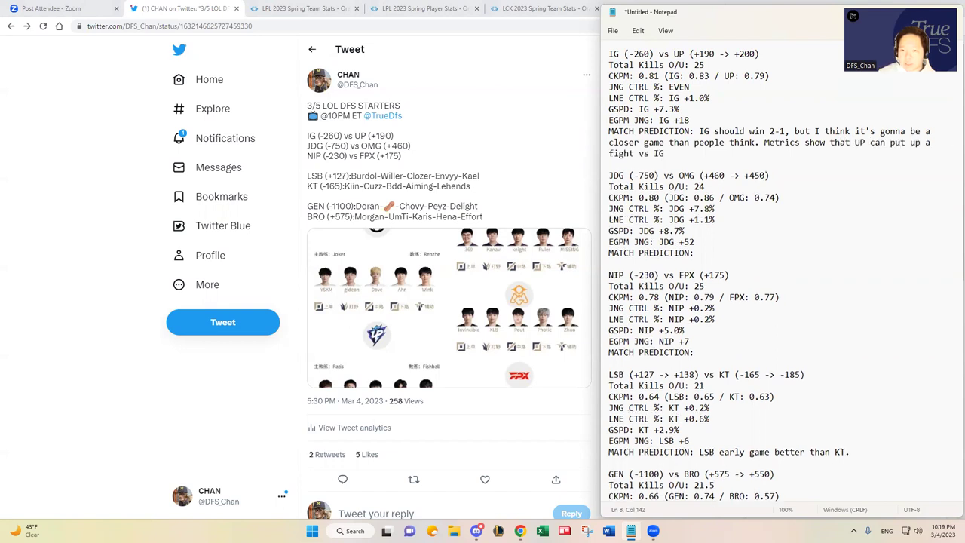
type(". I think it depends on the bottom lan")
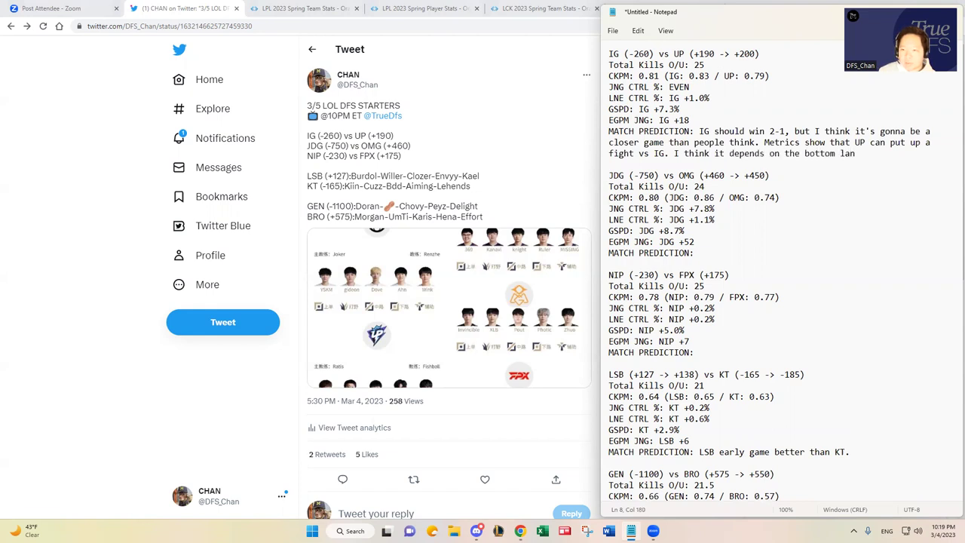
type("e with Doggo.")
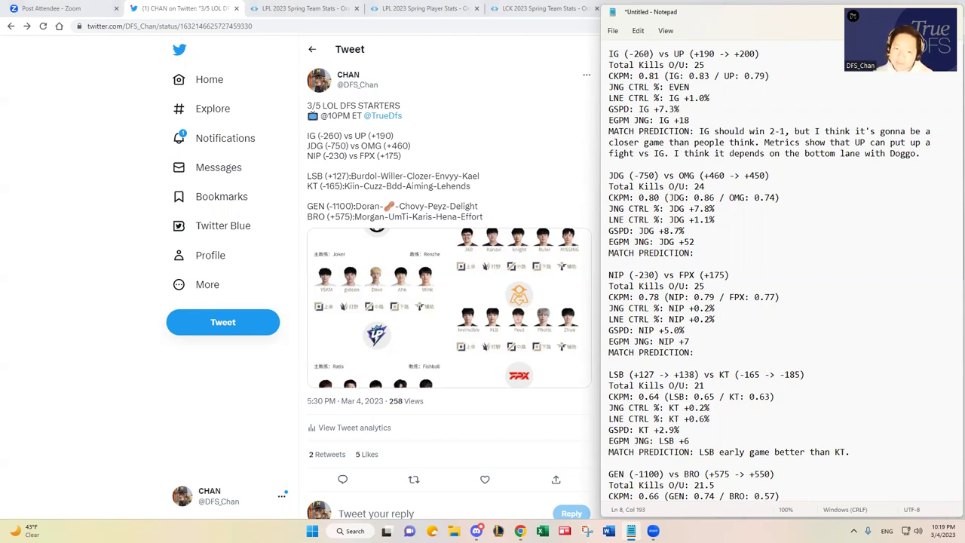
View the IG vs UP lineup image full size, then close it back to the tweet.
left_click(379, 277)
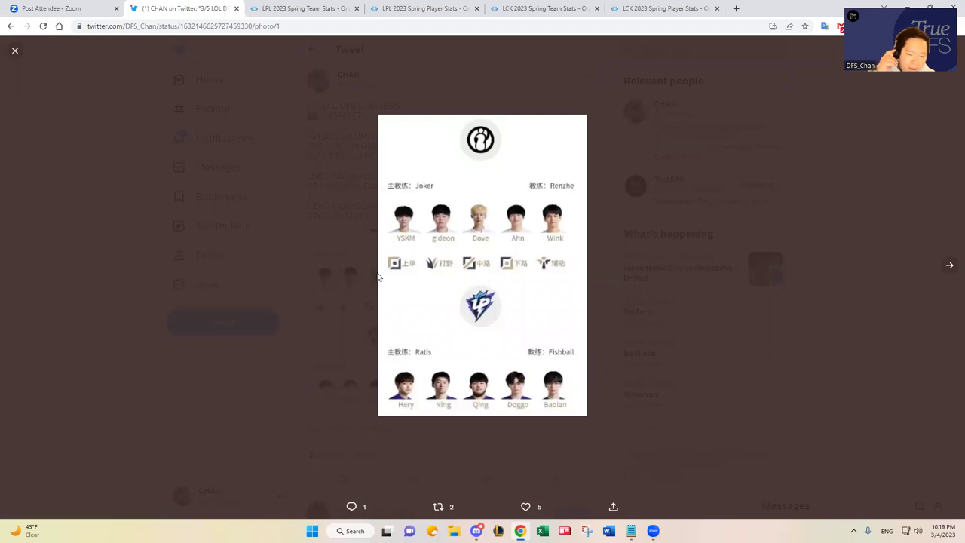
left_click(623, 262)
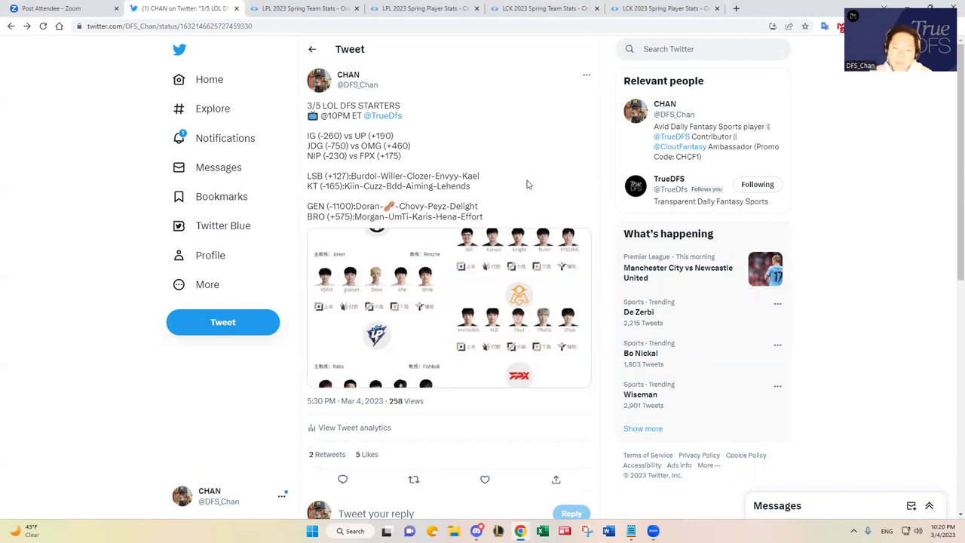
Open the second lineup image, JDG vs OMG, in the photo viewer.
left_click(538, 250)
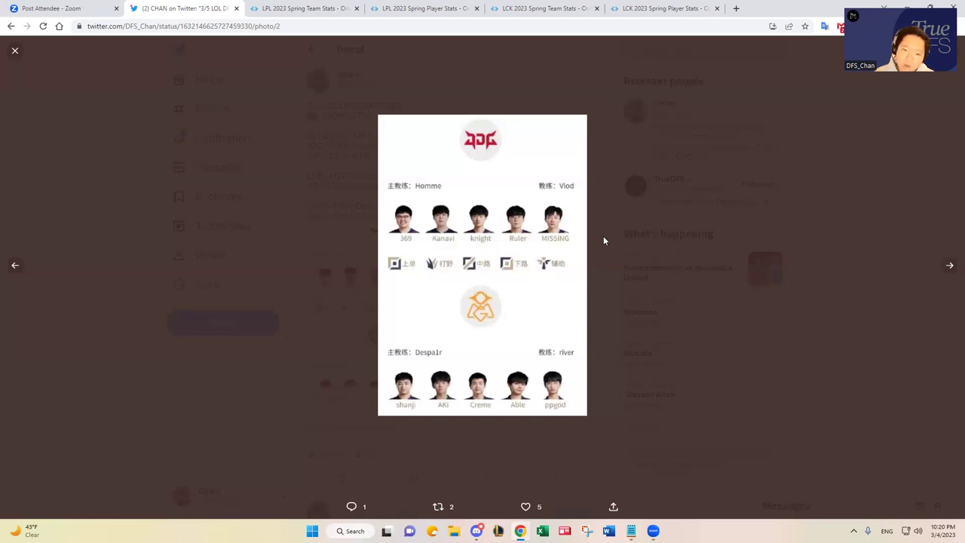
Under the JDG vs OMG block's MATCH PREDICTION, write 'JDG wins 2-0. Decent kill upside.'.
left_click(622, 229)
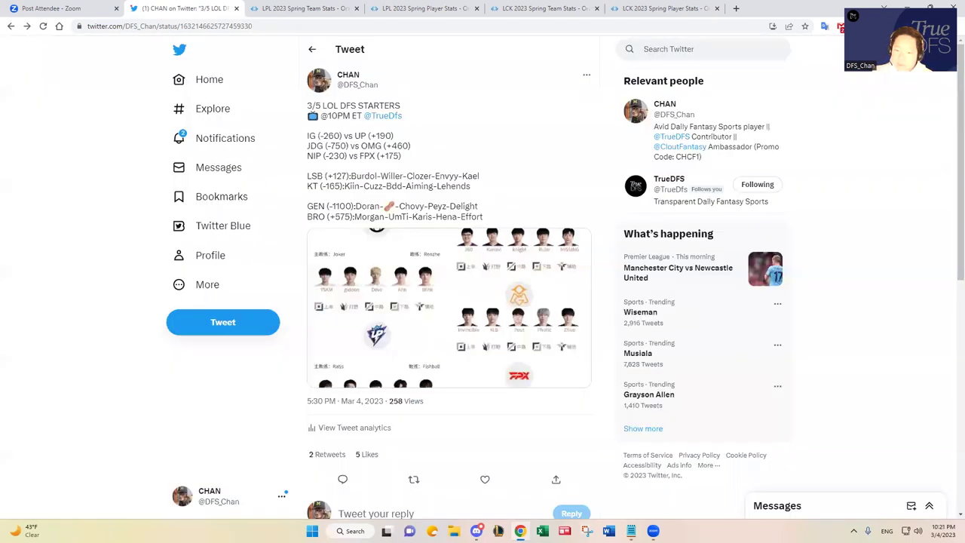
key("alt+Tab")
left_click(736, 251)
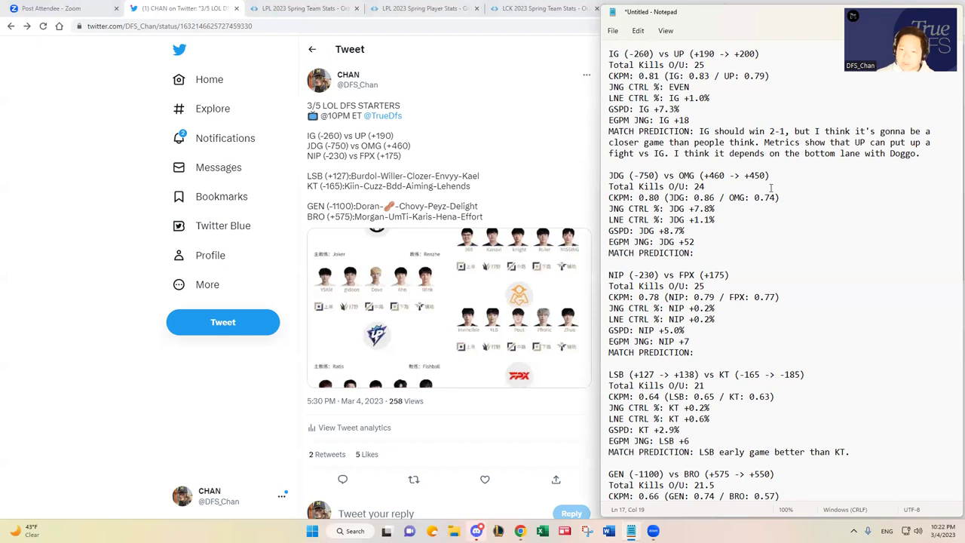
type("JDG wins 2-0.")
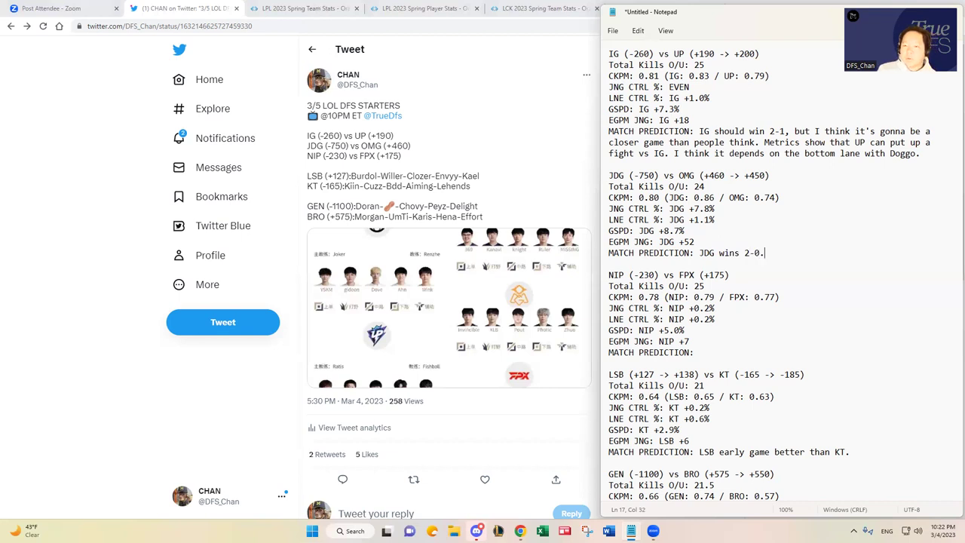
type(" Decent ")
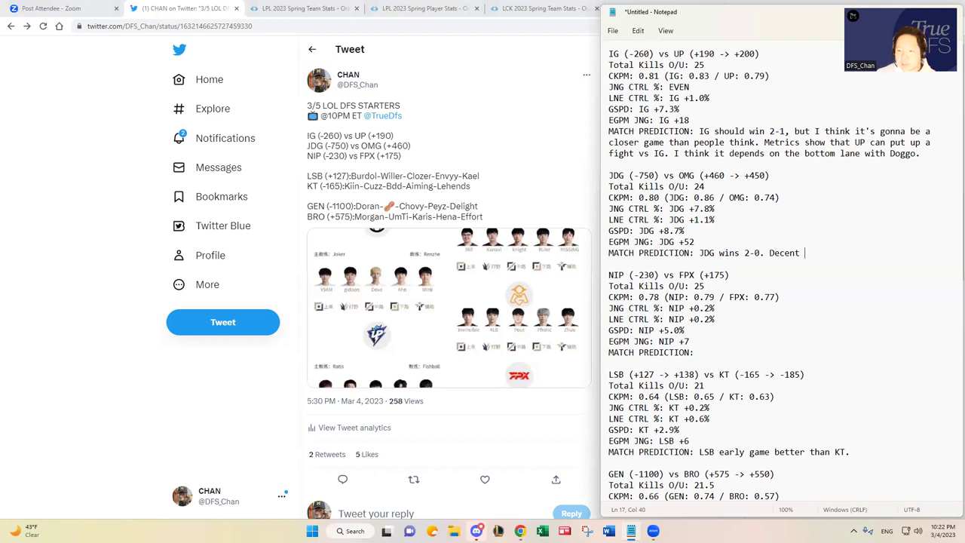
type("kill upside.")
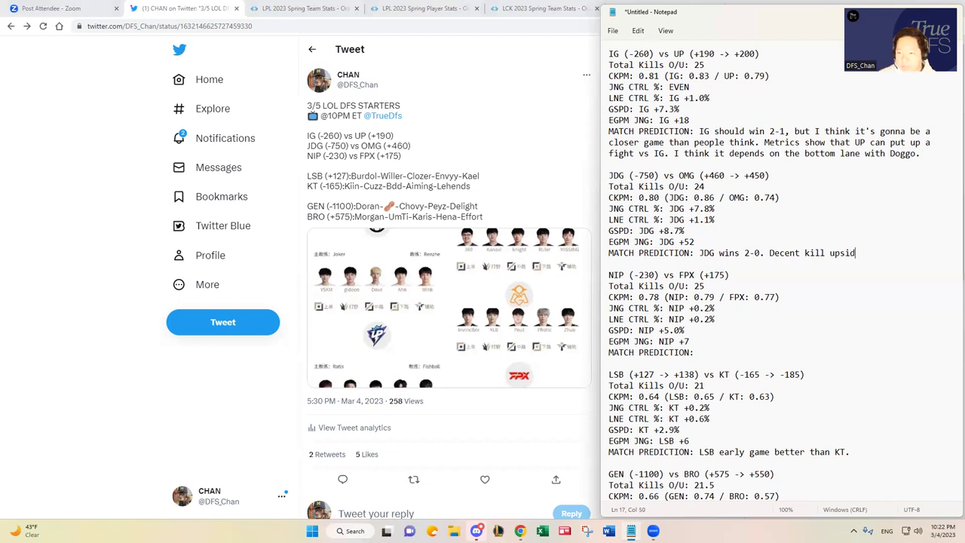
Recheck the JDG vs OMG lineup photo in Twitter, then return to the notes.
left_click(547, 253)
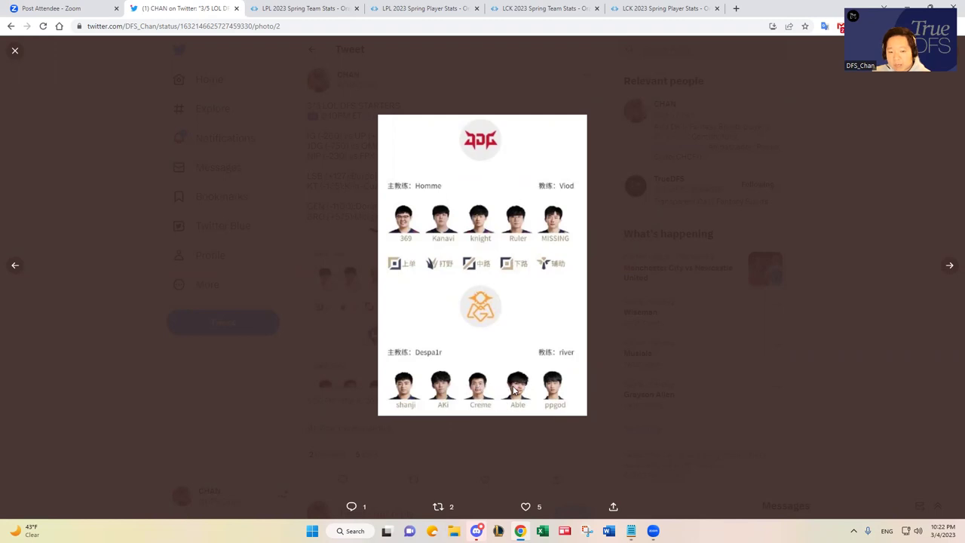
left_click(697, 252)
key("alt+Tab")
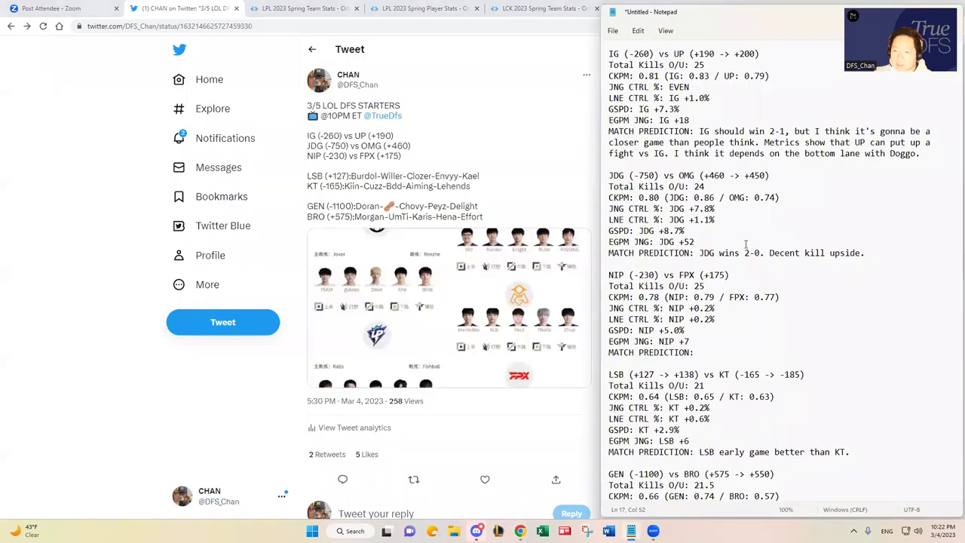
left_click(750, 329)
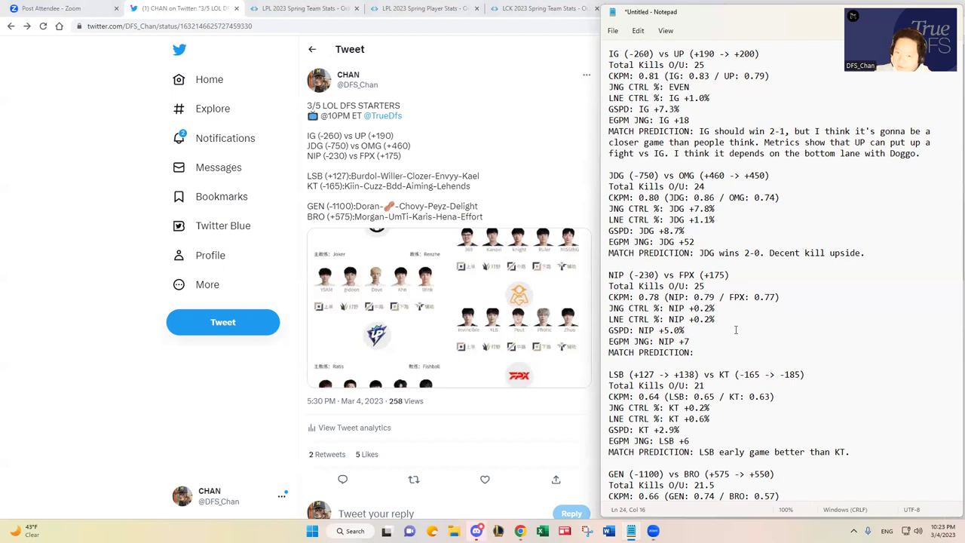
left_click_drag(716, 341, 607, 309)
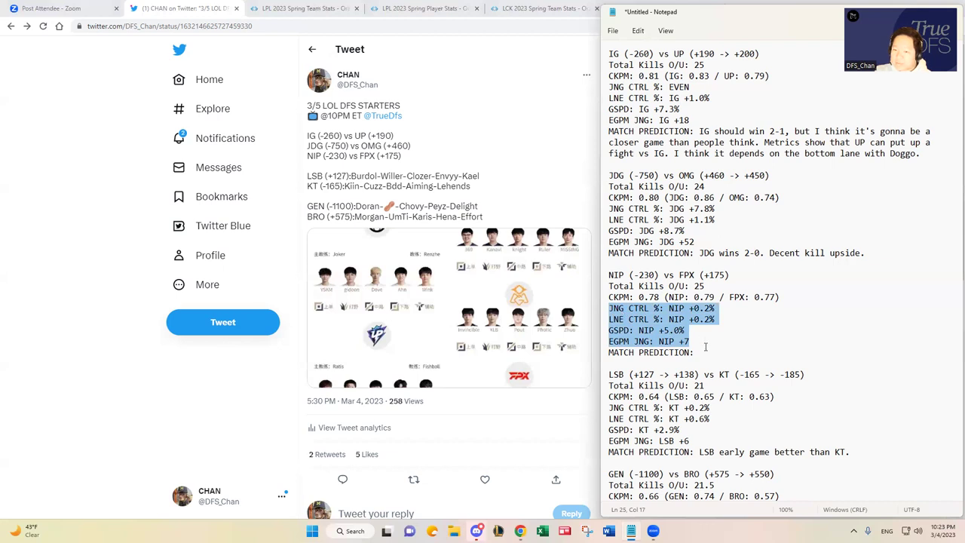
left_click(706, 349)
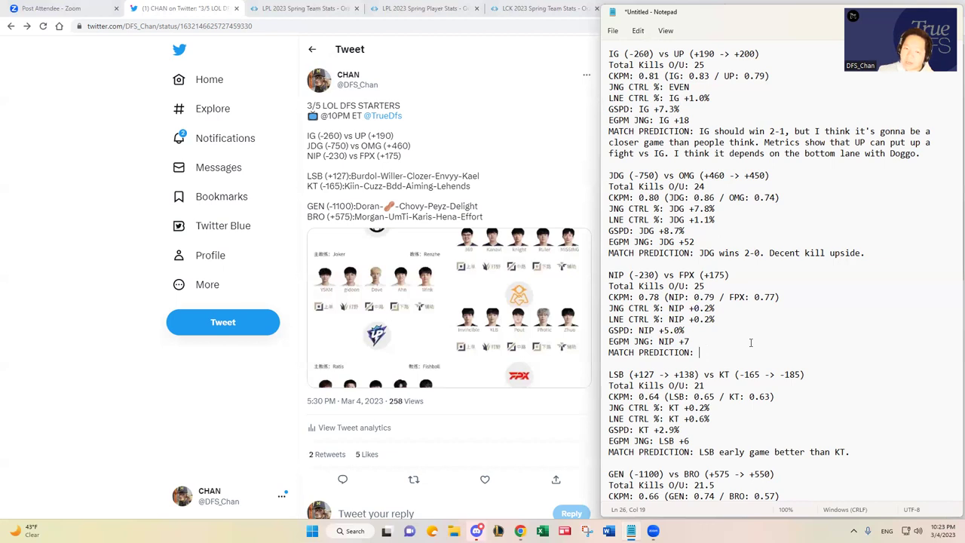
Glance at the NIP vs FPX lineup image, then return to the Notepad notes.
left_click(568, 342)
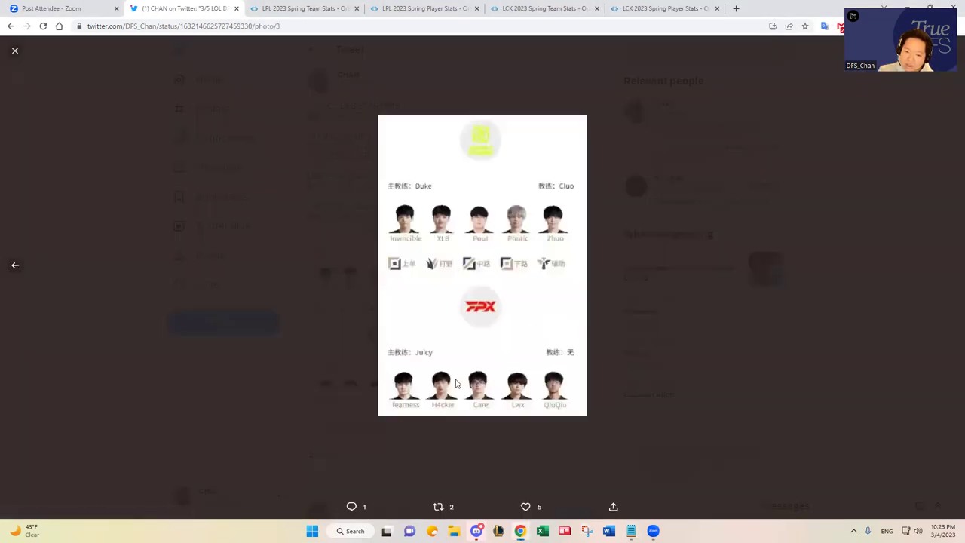
key("Escape")
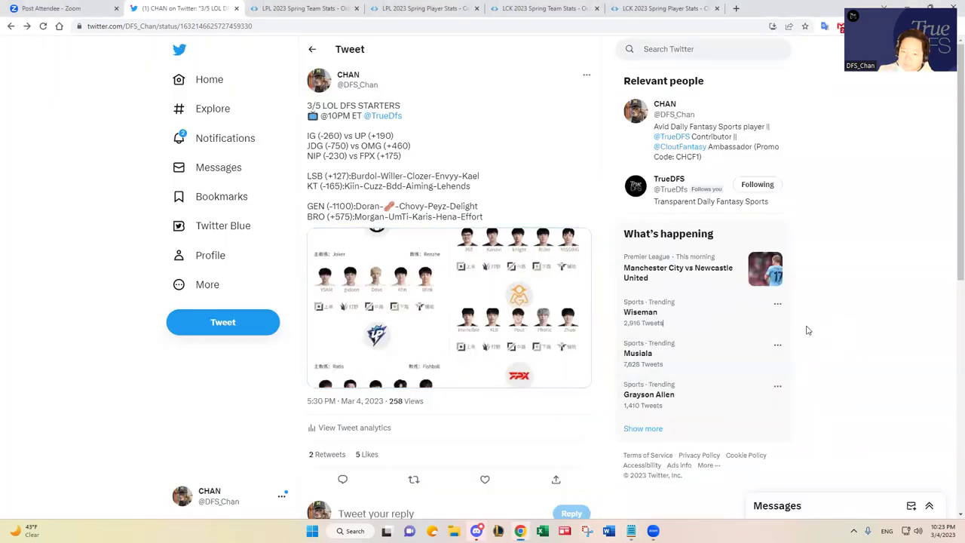
key("alt+Tab")
Write the NIP vs FPX prediction: NIP wins 2-1, a tossup, and FPX has looked horrible lately.
type("I think NIP shoul")
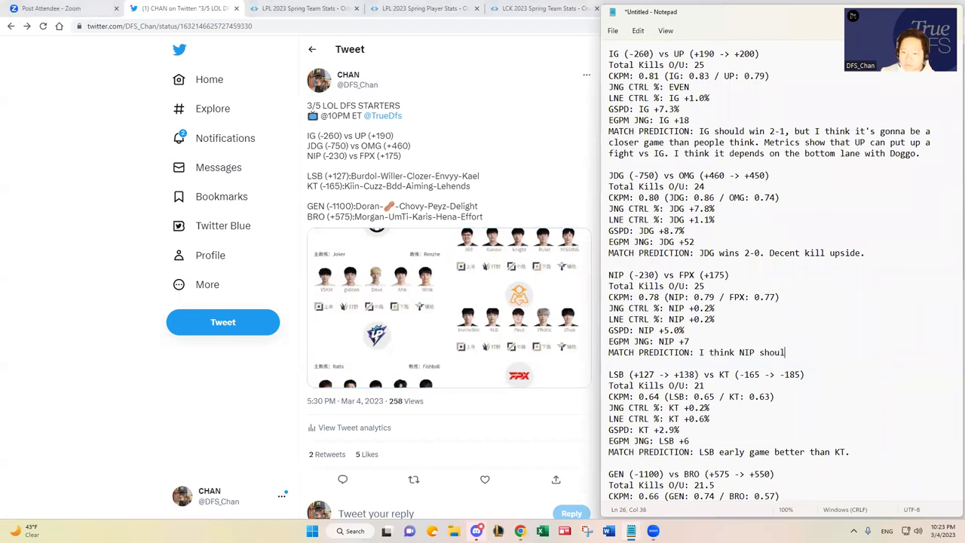
type("d win 2-1, but ")
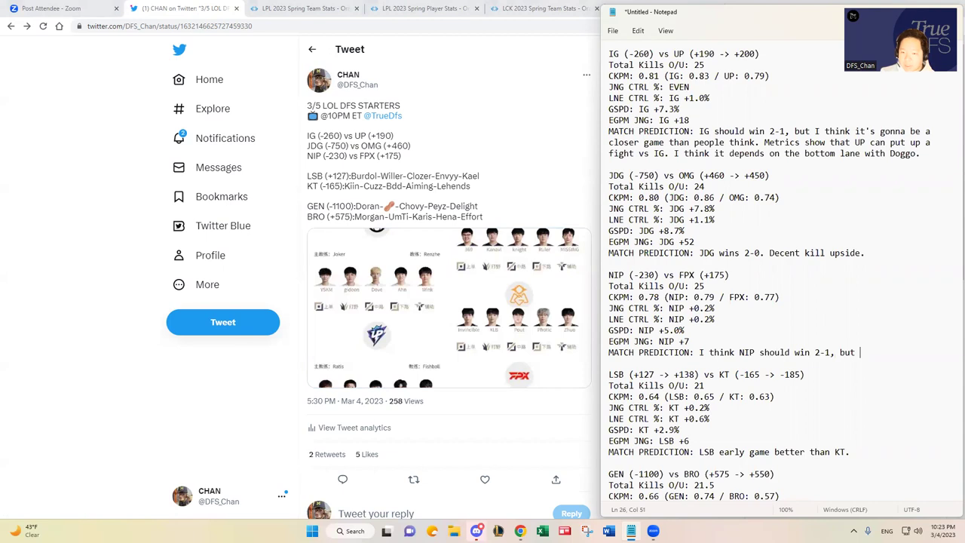
type("metrics show t")
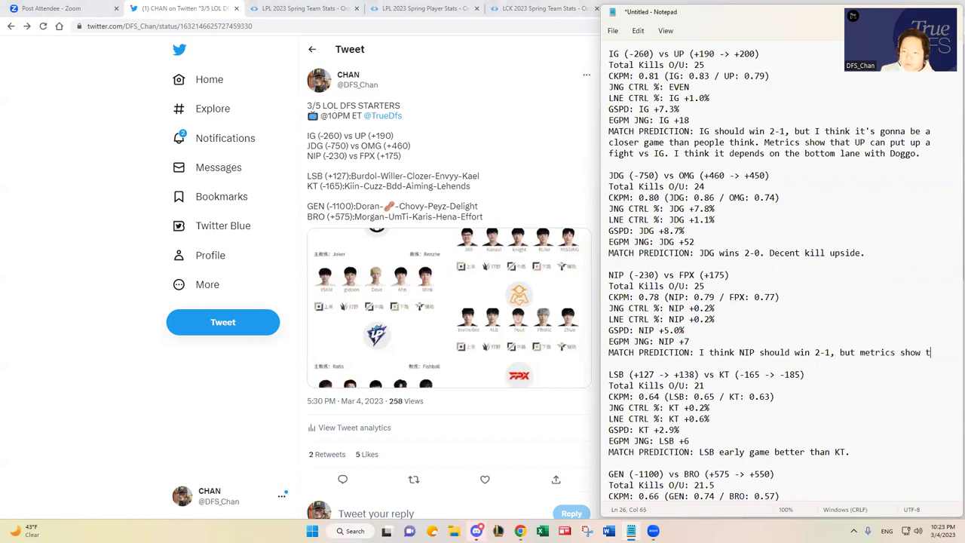
type("hat it will be a t")
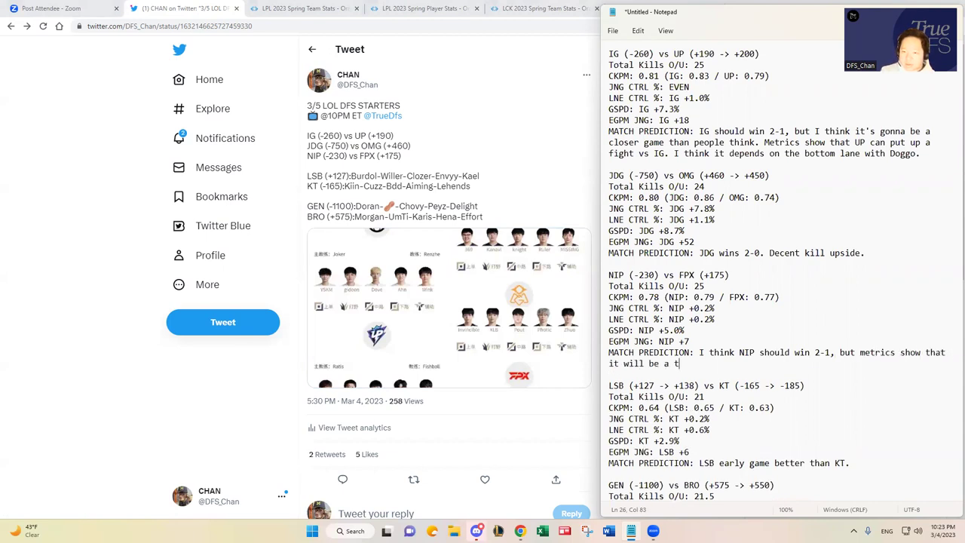
type("ossup, so FPX is def")
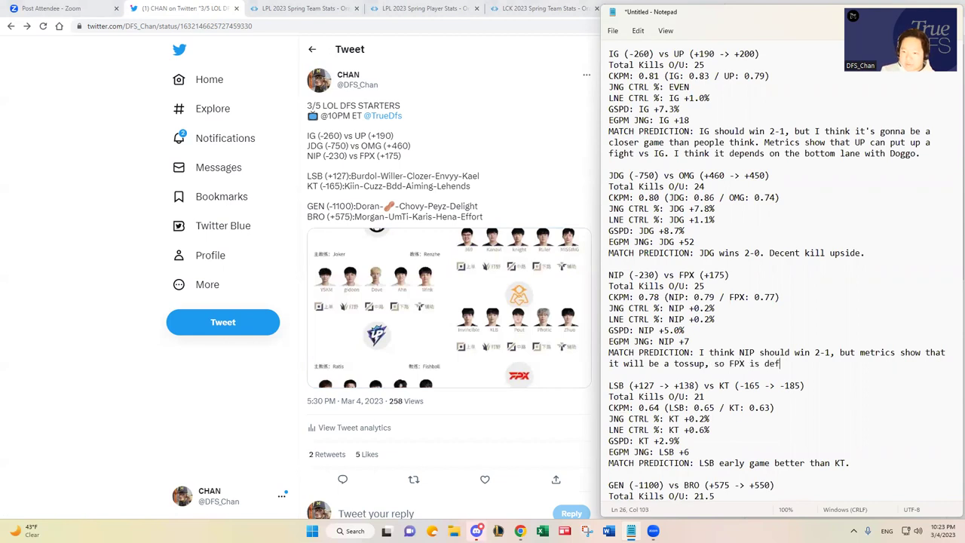
type("initely a live d")
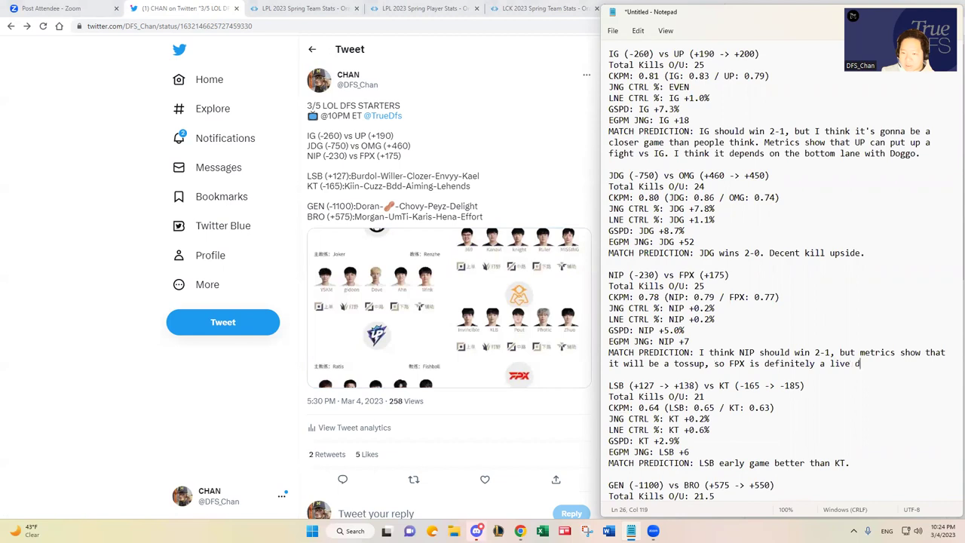
type("og tonight.")
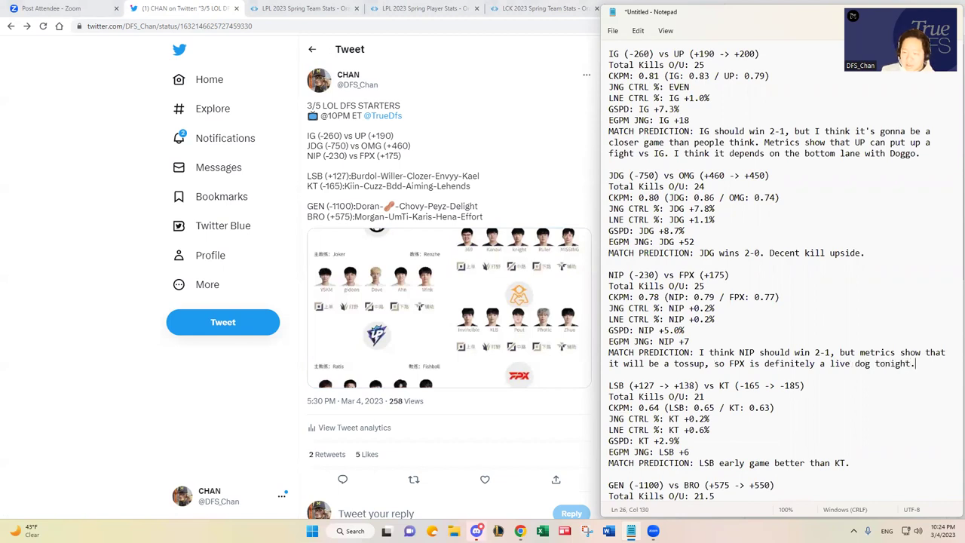
type(" It hurts me to say")
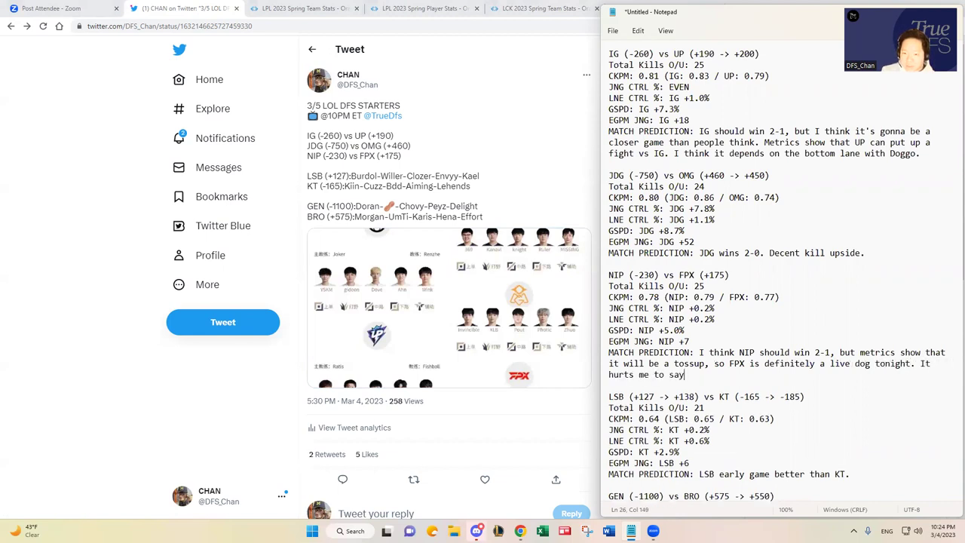
type(" that because")
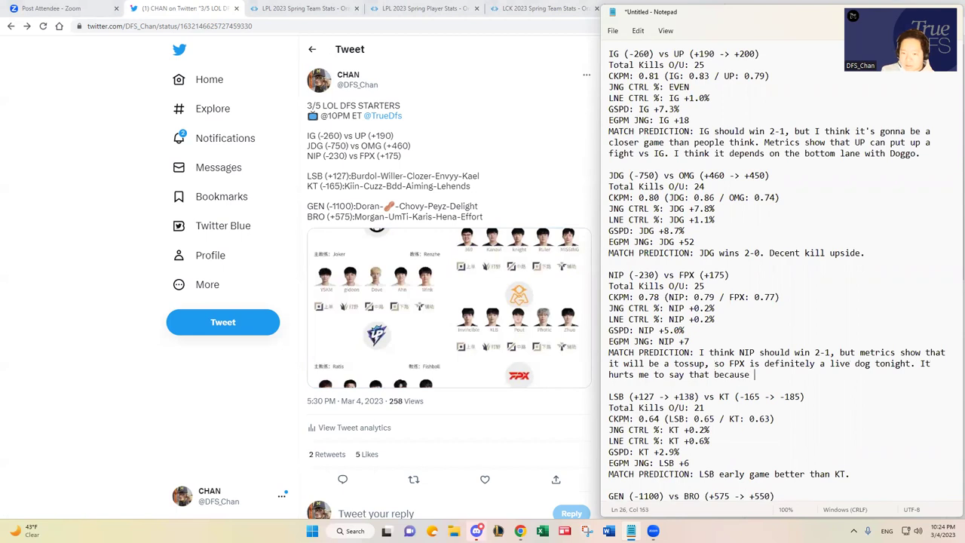
type("FPX has lo")
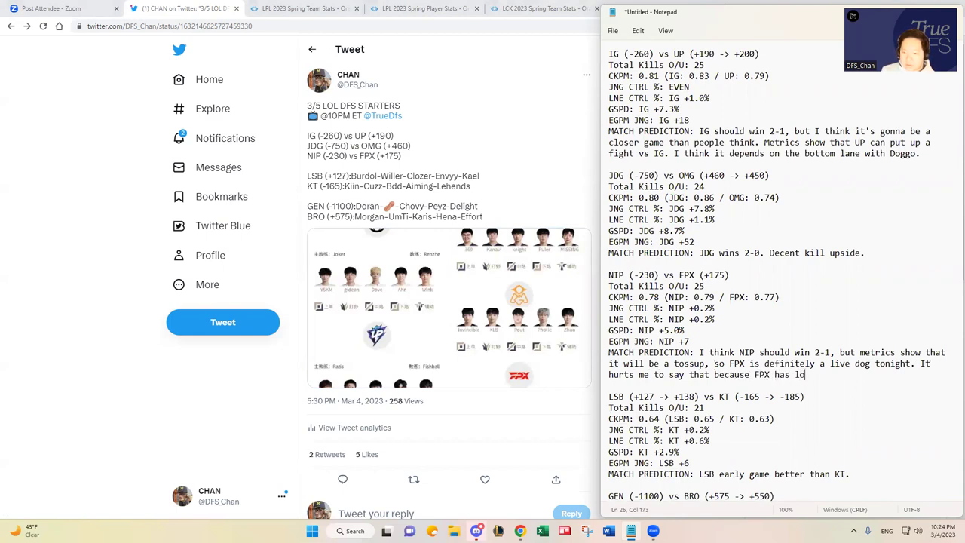
type("oked horrible...")
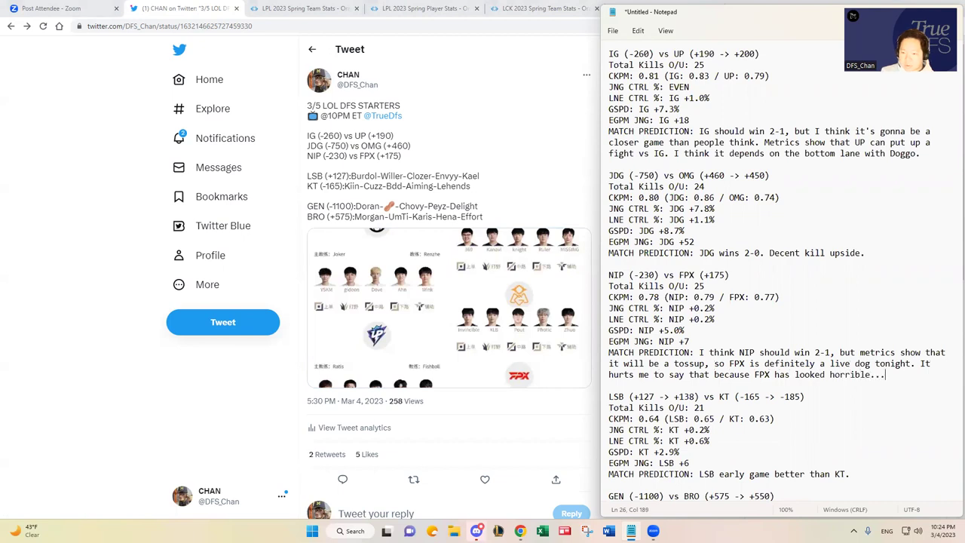
key("BackSpace")
key("BackSpace")
key("BackSpace")
type("lately...")
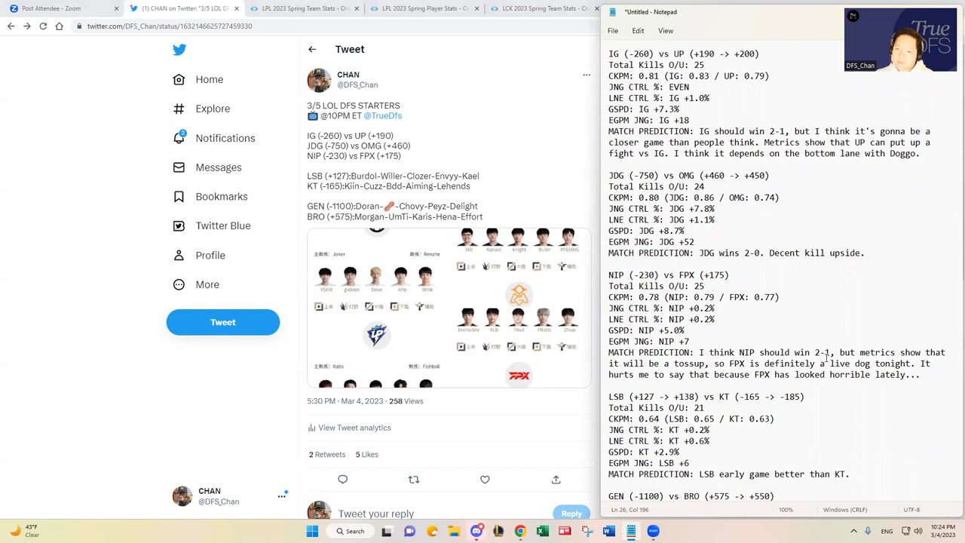
scroll(826, 355, "down", 3)
left_click(862, 384)
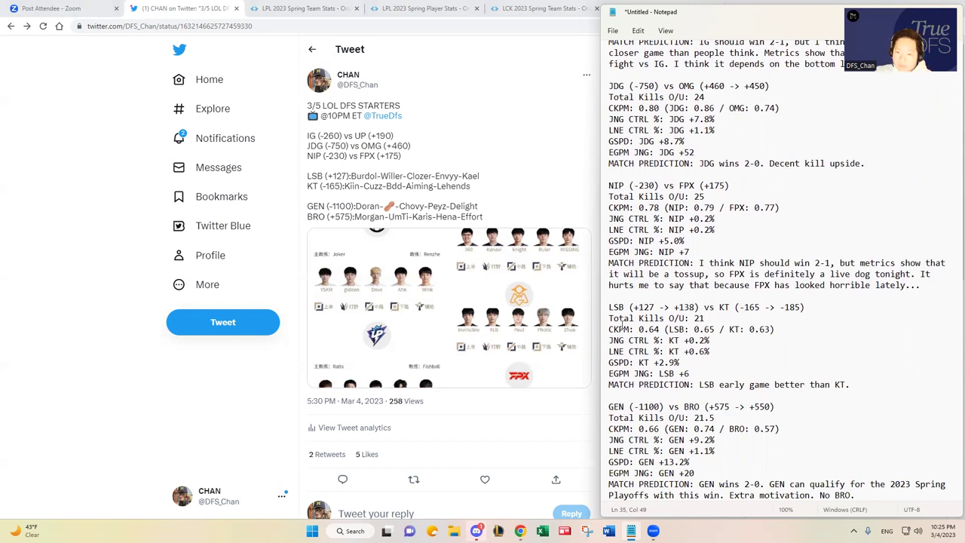
left_click_drag(609, 329, 784, 329)
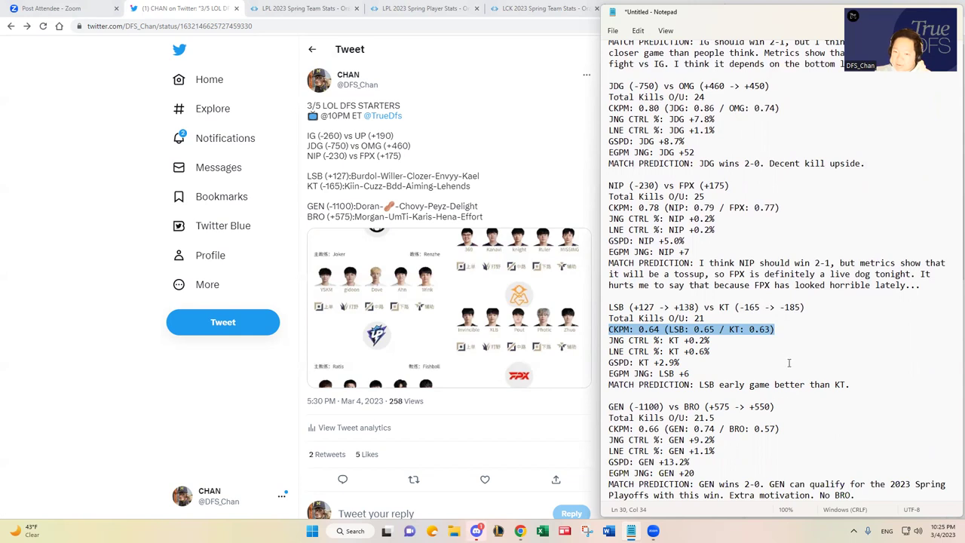
left_click(791, 338)
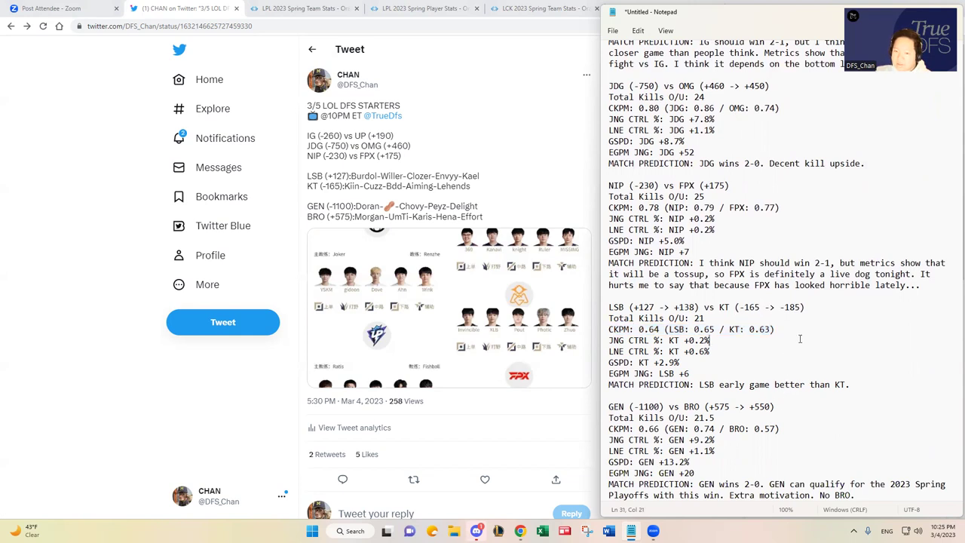
left_click(596, 328, "shift")
left_click(725, 349)
left_click_drag(788, 330, 609, 329)
left_click(611, 335)
left_click(604, 341)
left_click(609, 341)
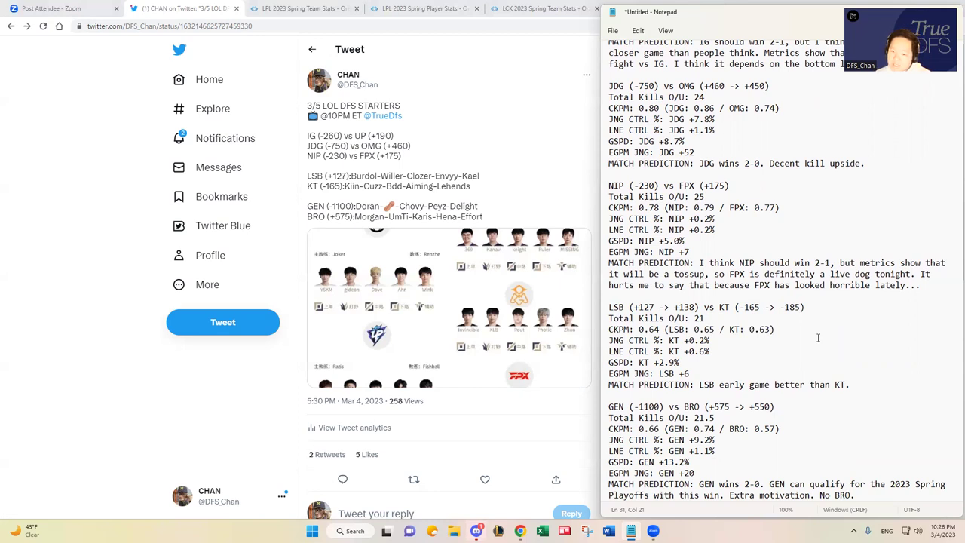
left_click_drag(737, 344, 605, 340)
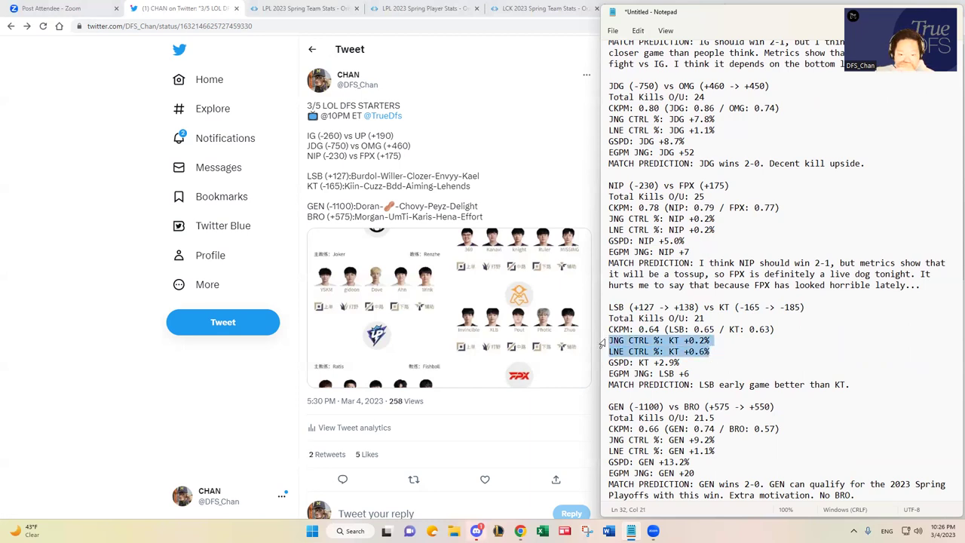
Append 'KT should win here 2-1, but LSB is a live dog tonight, but with low kill upside.'.
left_click(853, 386)
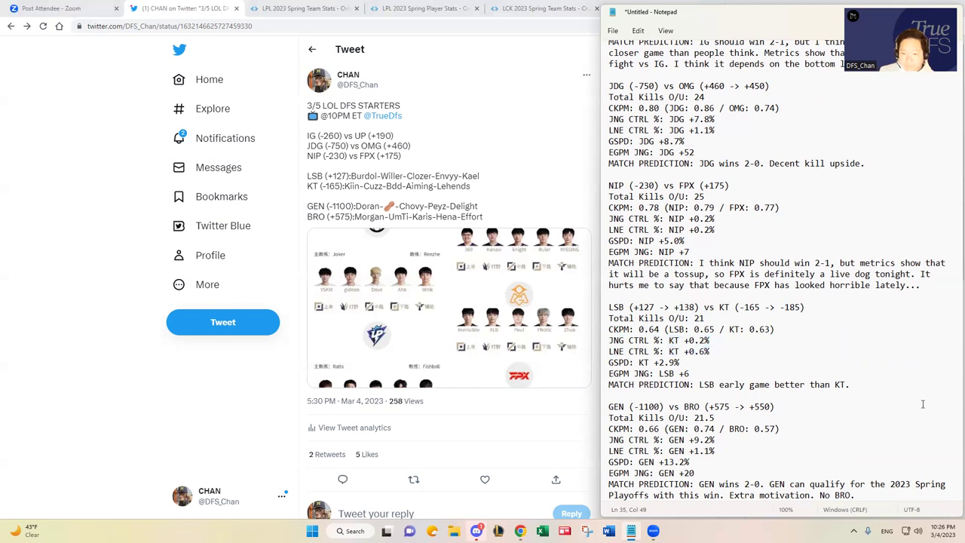
type("KT should win here 2-1, bu")
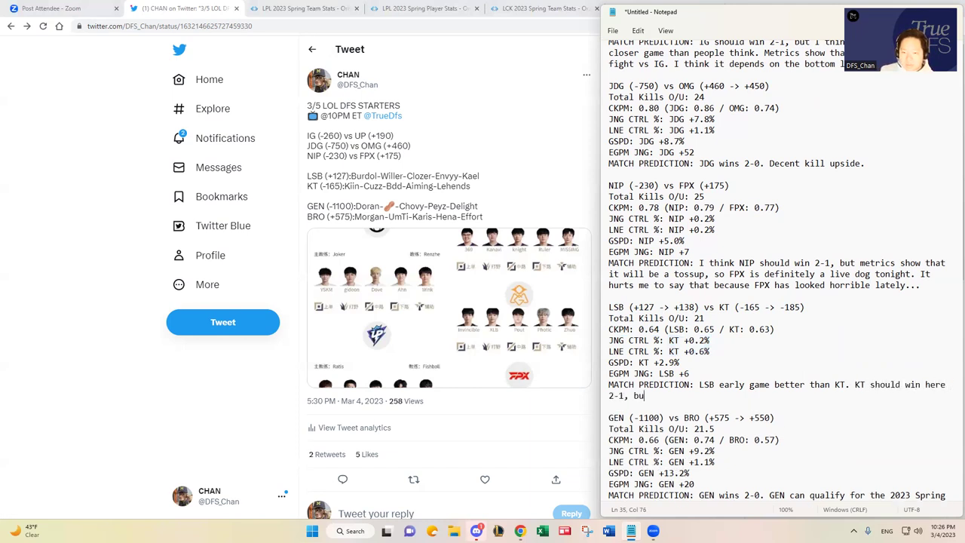
type("t LSB is a live dog tonight, but with low kill upside.")
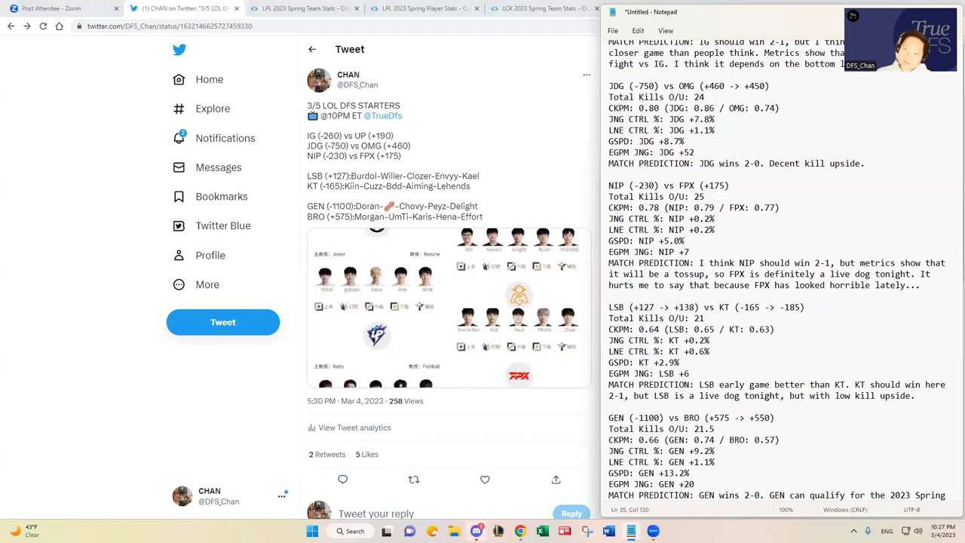
Scroll down to the GEN vs BRO block and place the cursor at the end of its prediction.
scroll(760, 433, "down", 1)
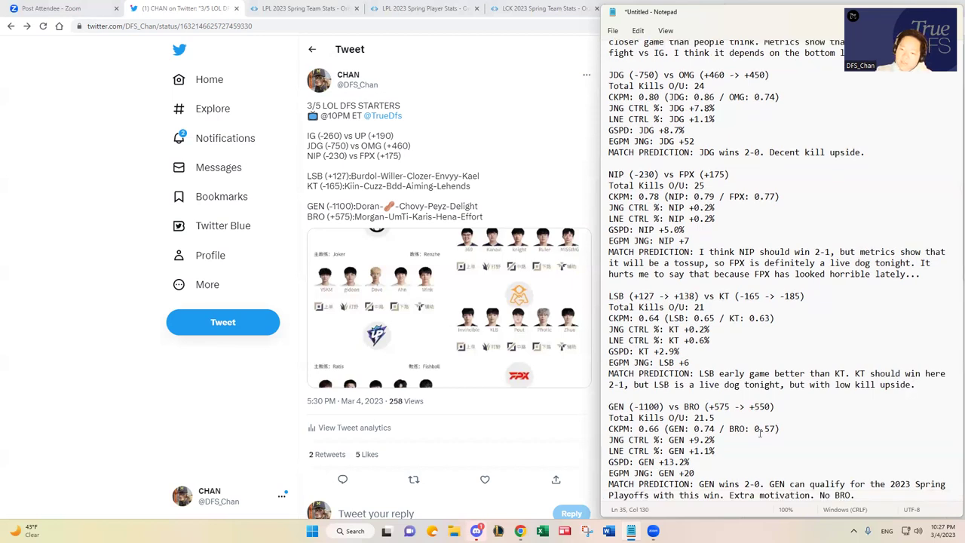
left_click_drag(806, 296, 597, 302)
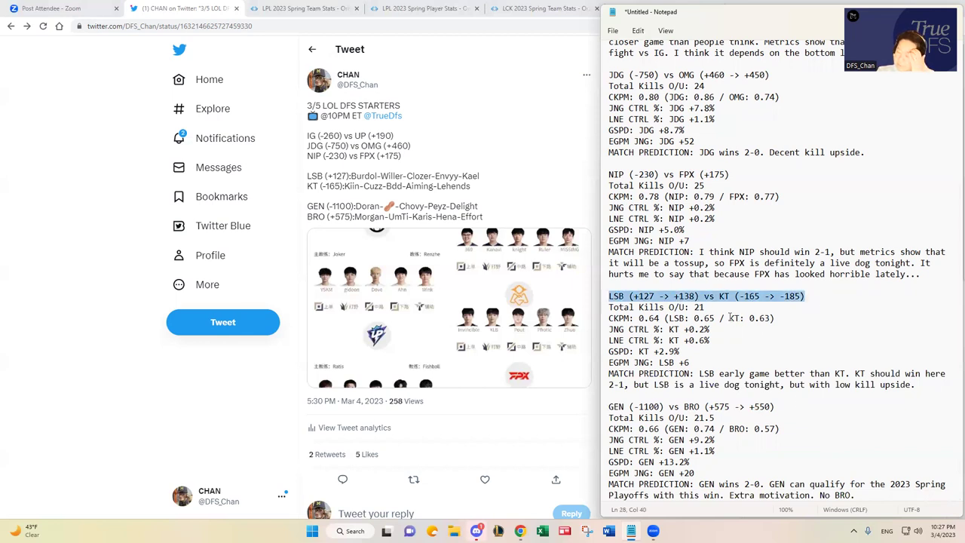
left_click(928, 381)
left_click(797, 417)
key("Down")
key("Down")
key("Down")
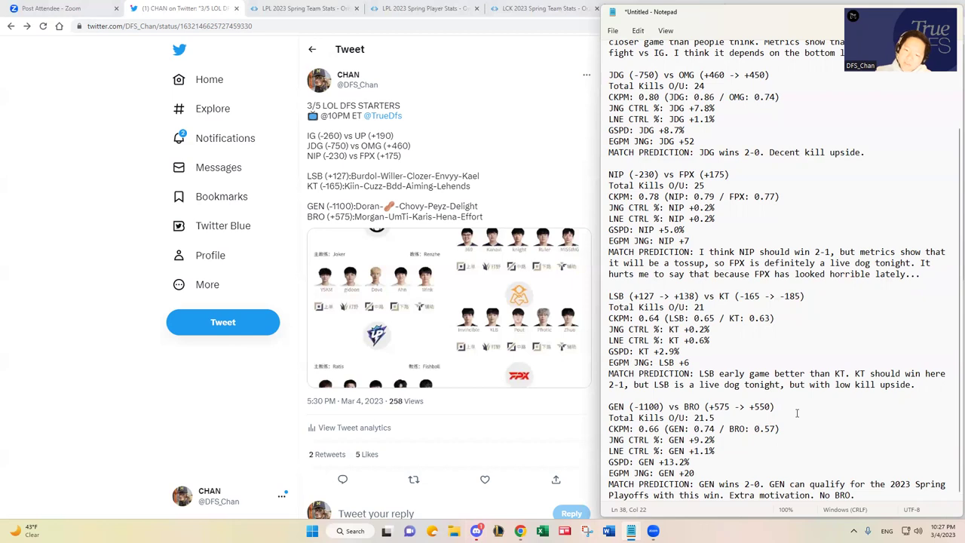
left_click_drag(770, 483, 862, 495)
left_click(864, 495)
Replace the final period with '- also because BRO has a very low CKPM, kill upside.'.
key("BackSpace")
type("- also becasue")
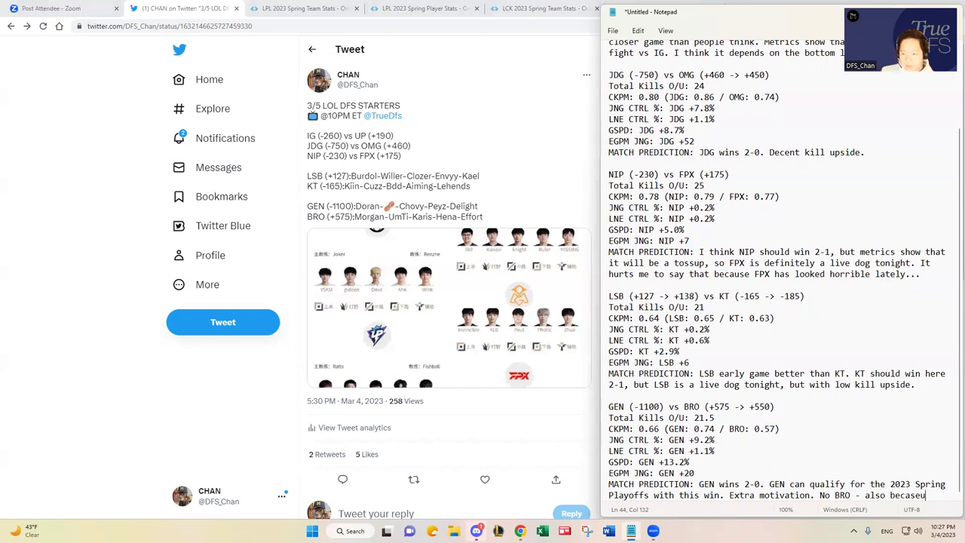
key("BackSpace")
key("BackSpace")
key("BackSpace")
type("use BRO")
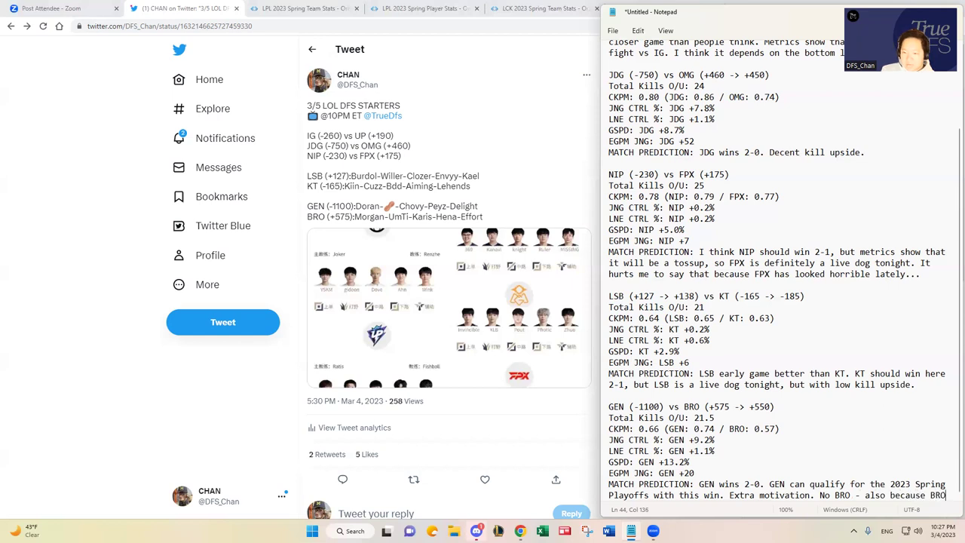
type(" has a very low CKPM, kill upside.")
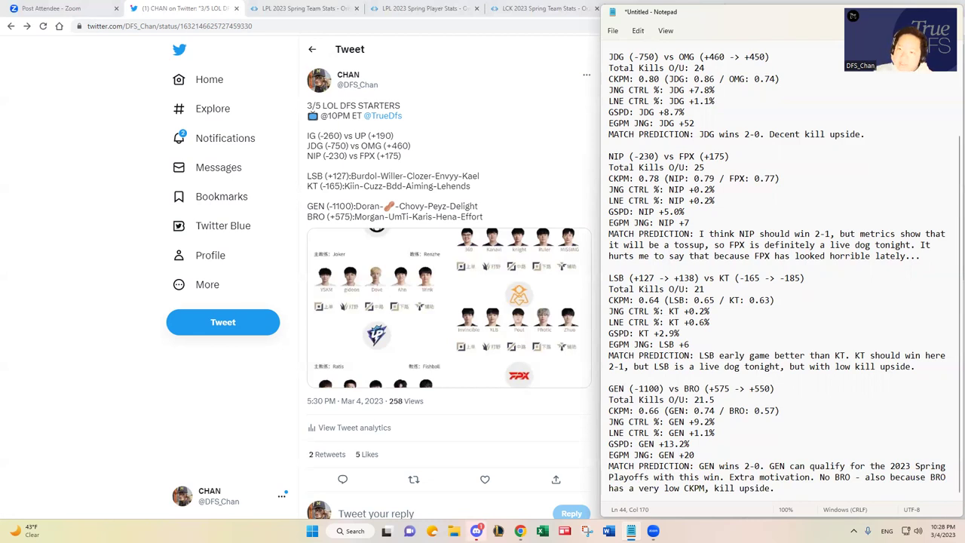
left_click(915, 366)
scroll(914, 366, "up", 4)
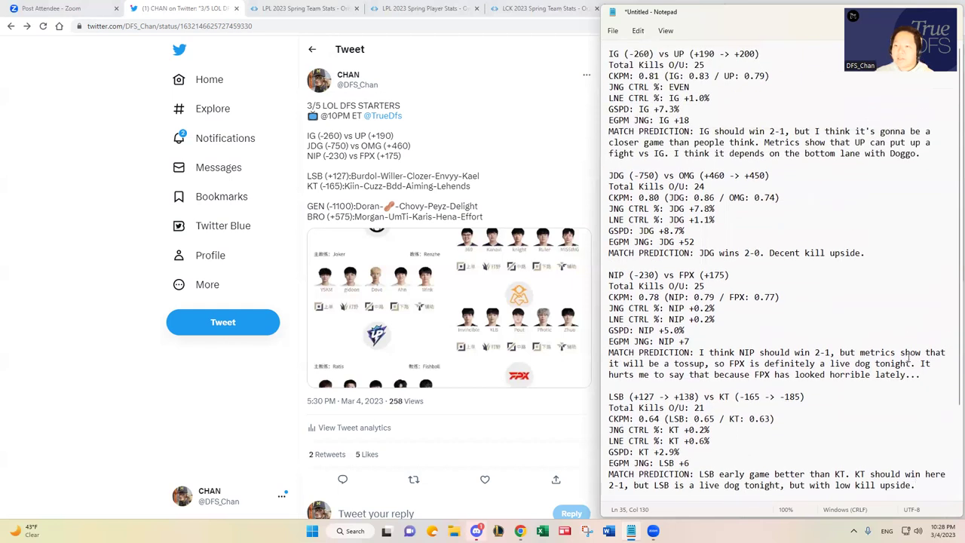